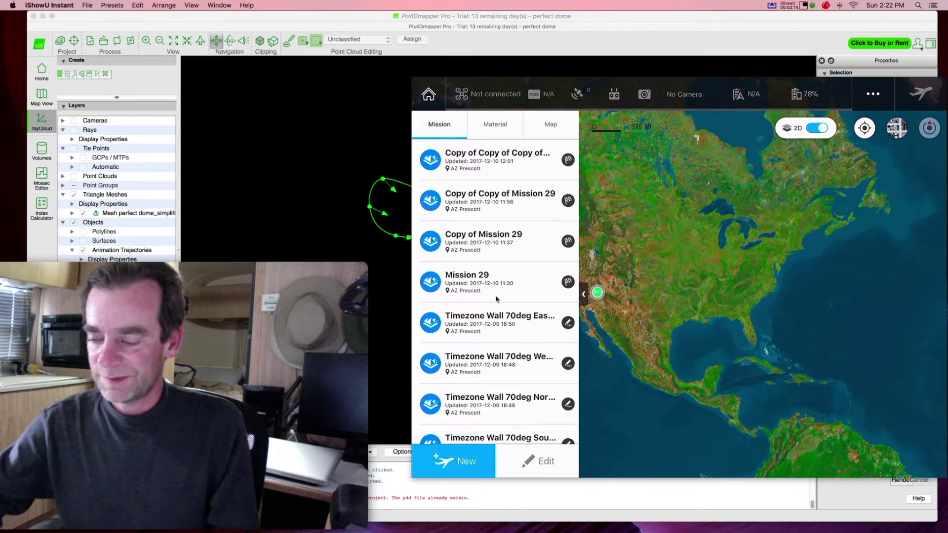
Preview Mission 29's survey area on the map, then focus the mirrored tablet window.
left_click(496, 299)
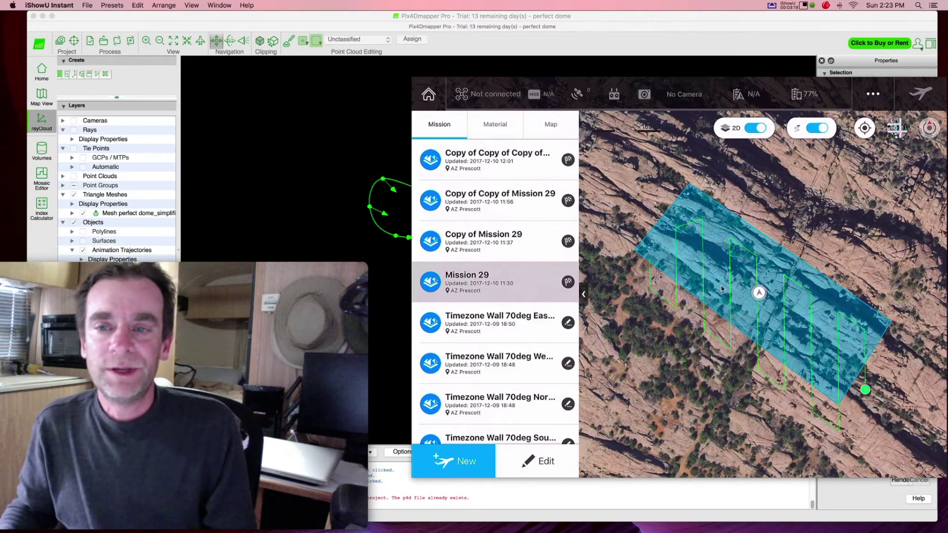
left_click(516, 243)
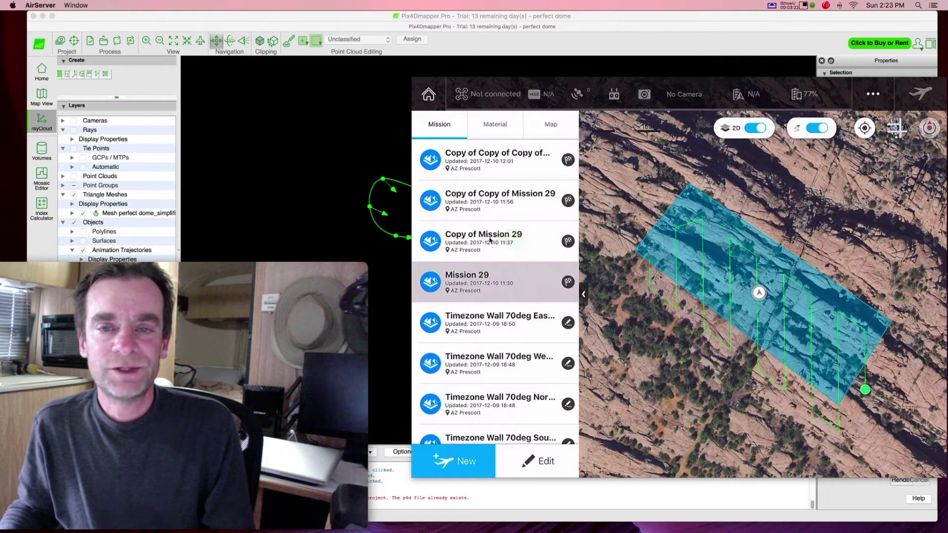
Preview each Mission 29 copy, then edit Copy of Copy of Copy of Mission 29 (58 photos, 2 min 14 sec).
left_click(490, 241)
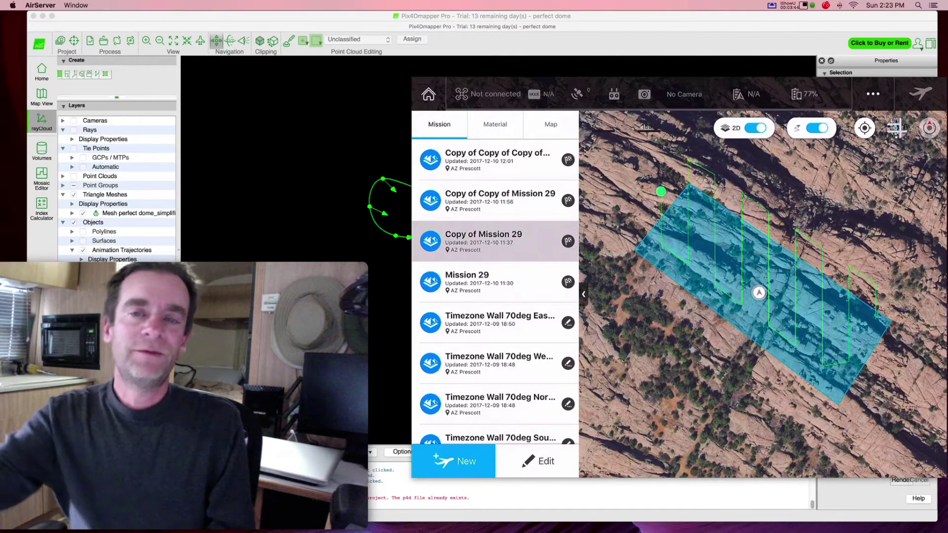
left_click(494, 200)
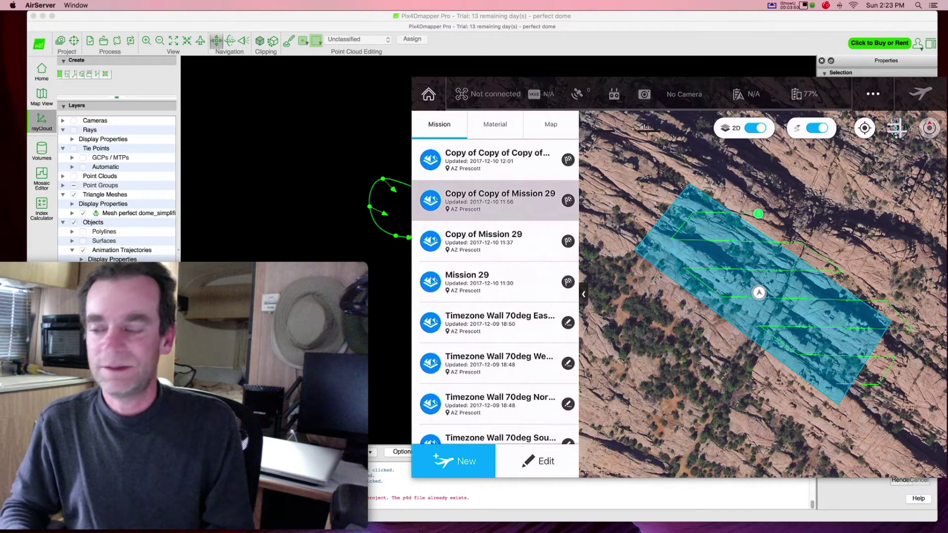
left_click(494, 159)
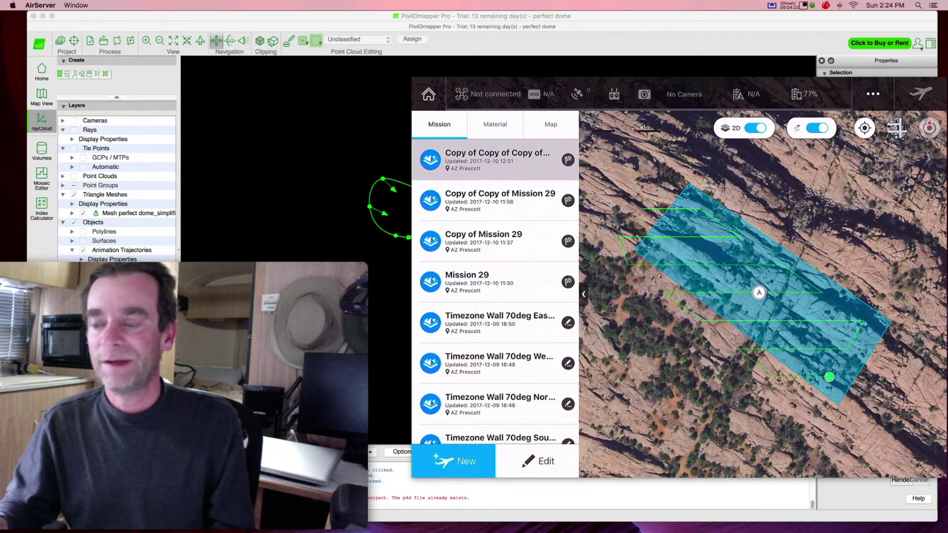
left_click(538, 461)
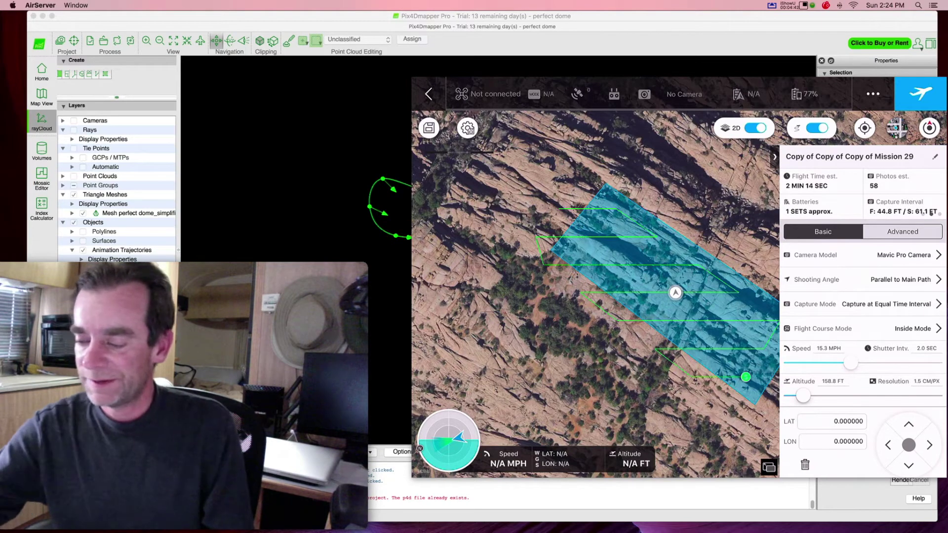
Open Copy of Copy of Mission 29 for editing, then switch to editing the original Mission 29.
left_click(429, 94)
left_click(493, 200)
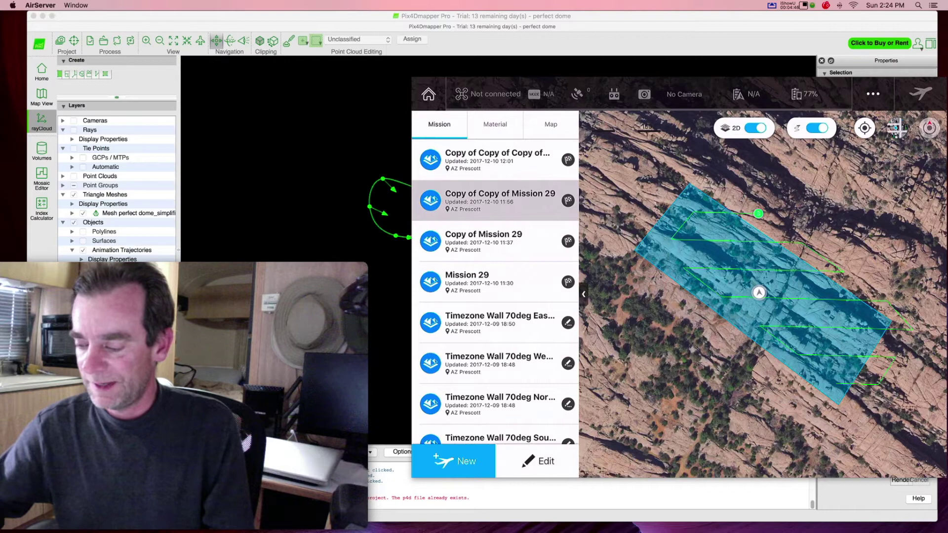
left_click(538, 461)
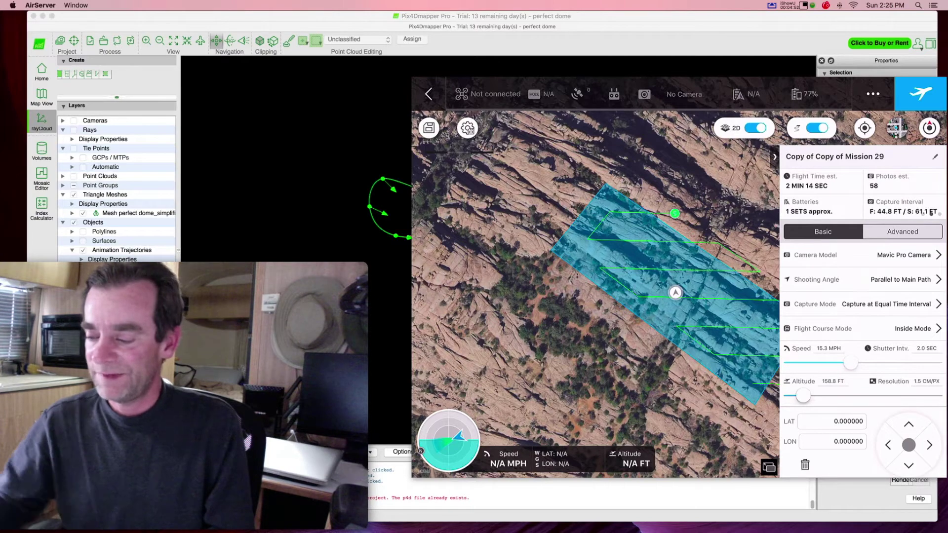
left_click(429, 93)
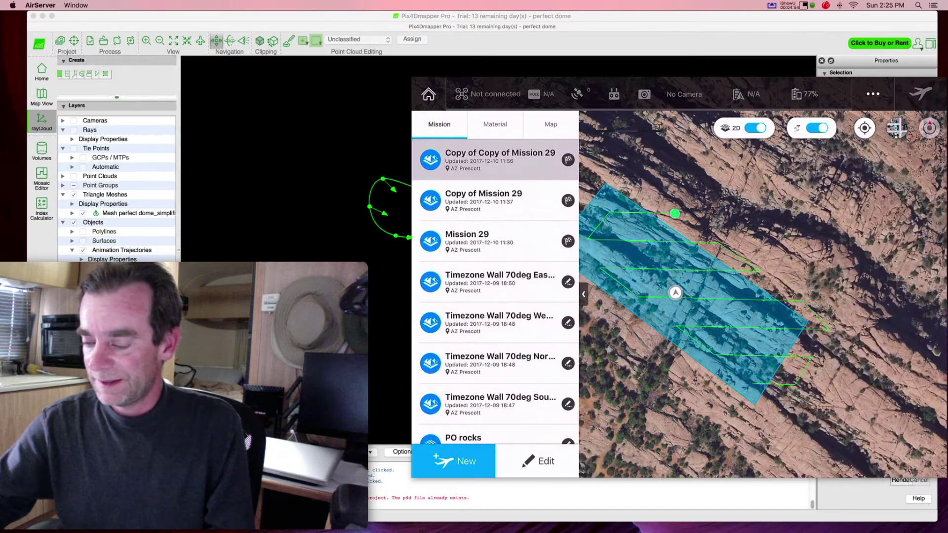
left_click(474, 241)
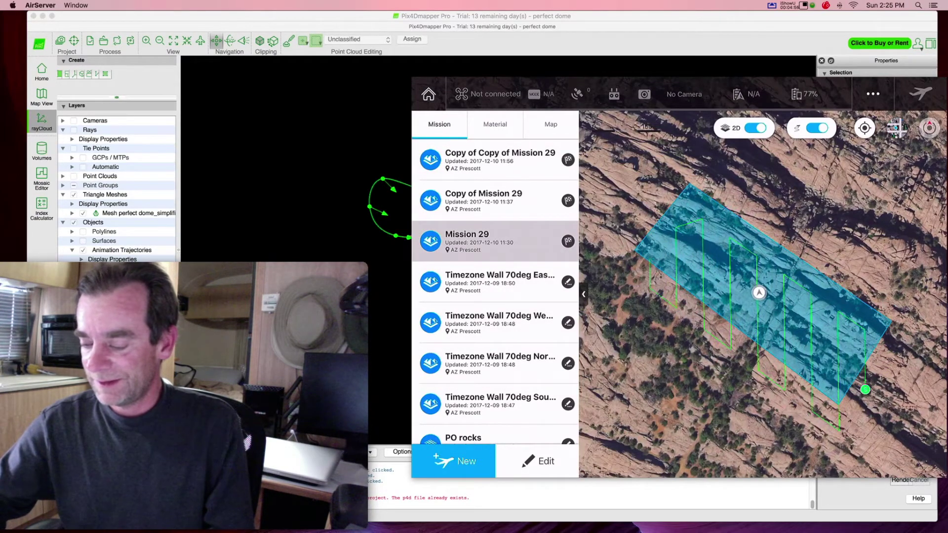
left_click(538, 461)
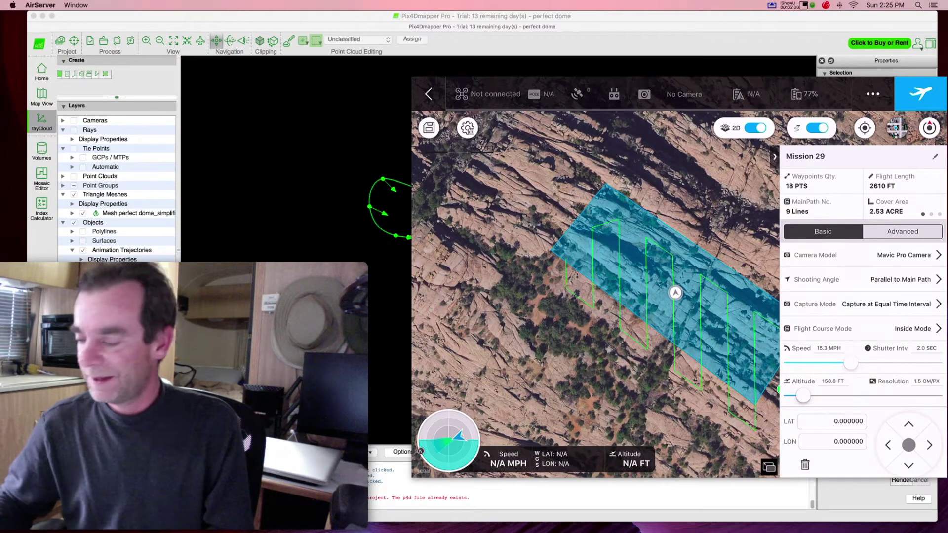
Swipe to Mission 29's flight time and photo estimates, then bring the 100MEDIA Finder folder forward.
left_click_drag(908, 198, 810, 198)
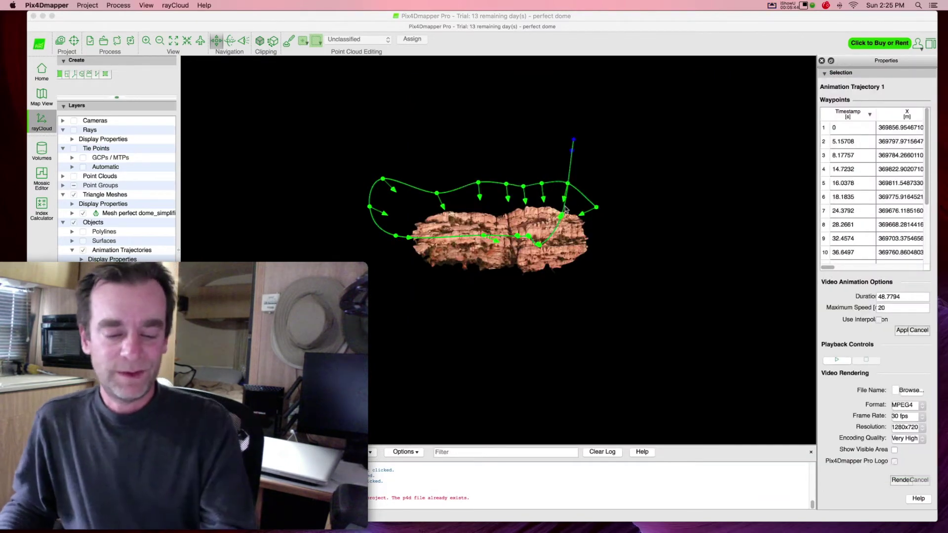
key("ctrl+Up")
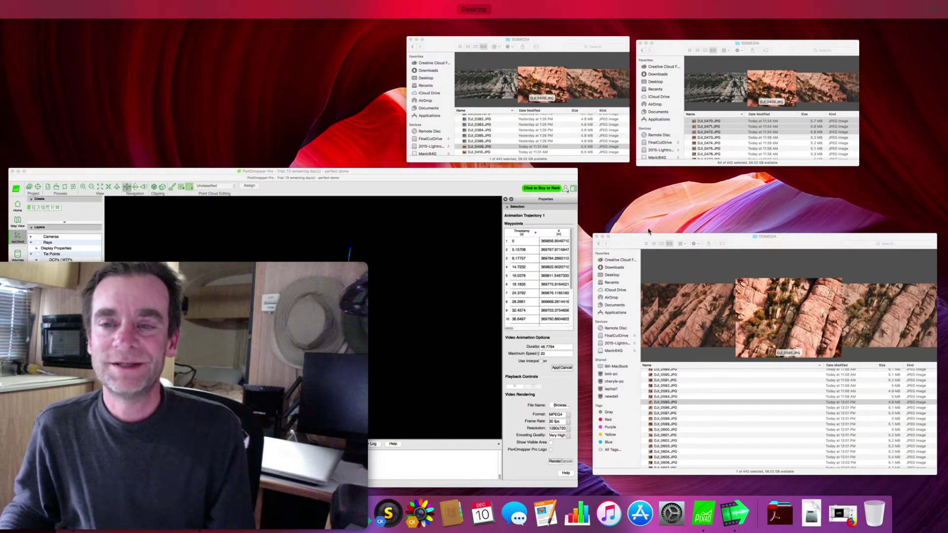
left_click(736, 243)
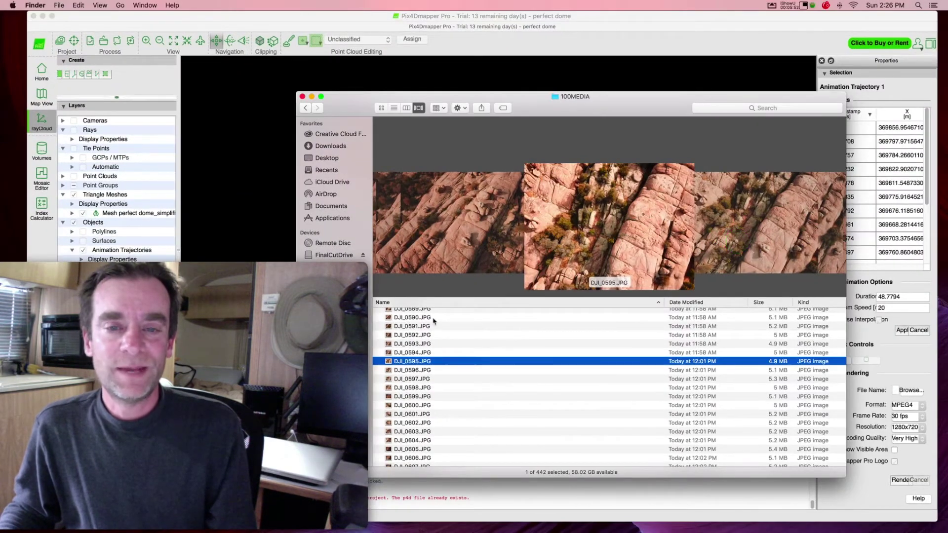
Find DJI_0597.JPG in the 100MEDIA list and open it in Preview.
scroll(434, 321, "down", 1)
left_click(420, 368)
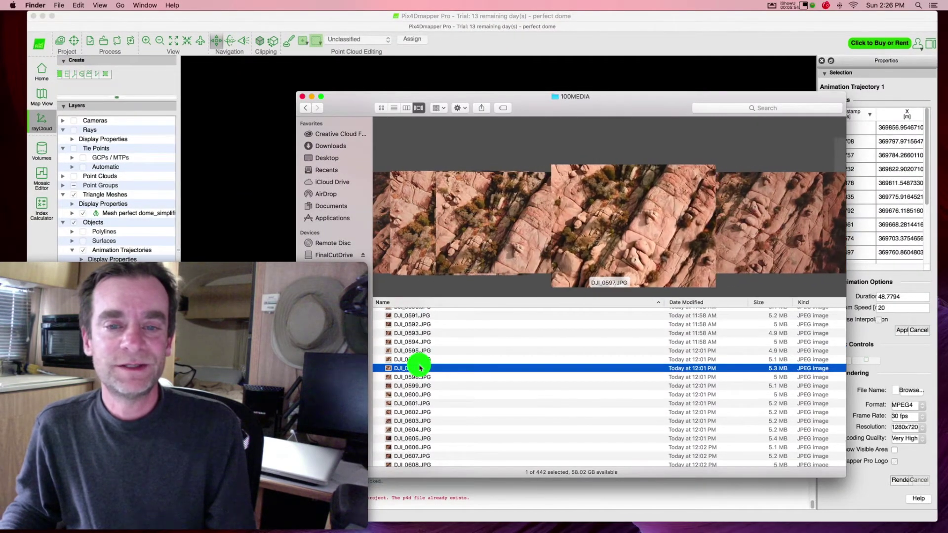
double_click(421, 367)
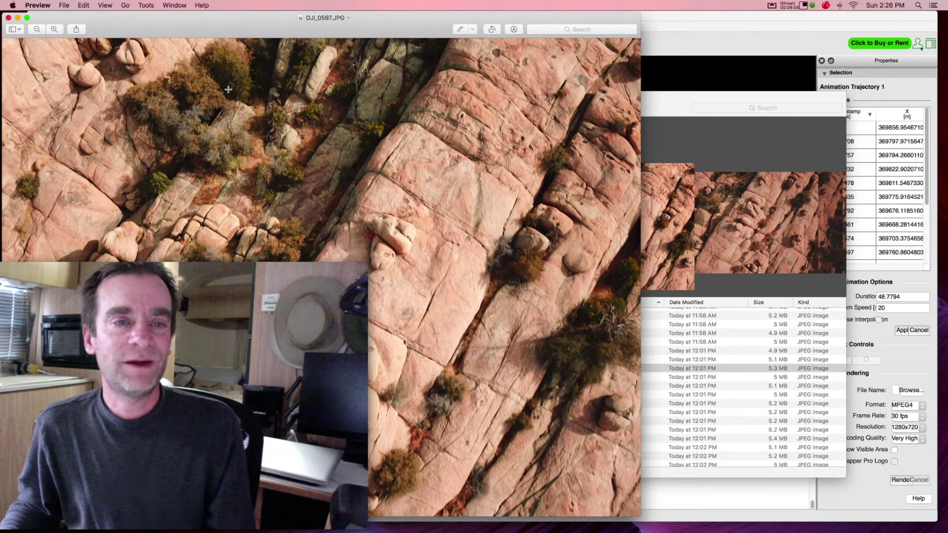
Close the Preview window showing DJI_0597.JPG.
left_click(8, 18)
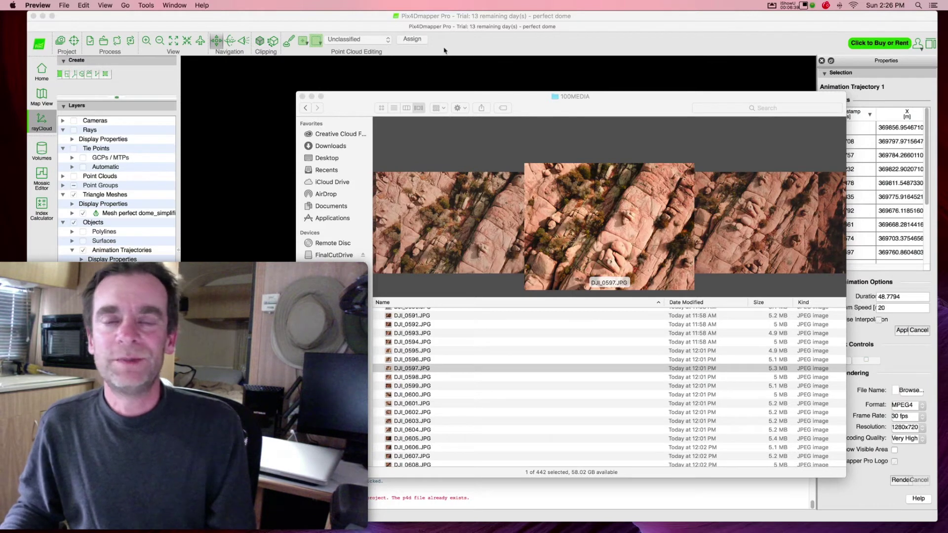
Bring the Pix4Dmapper perfect dome project window in front of Finder.
left_click(601, 20)
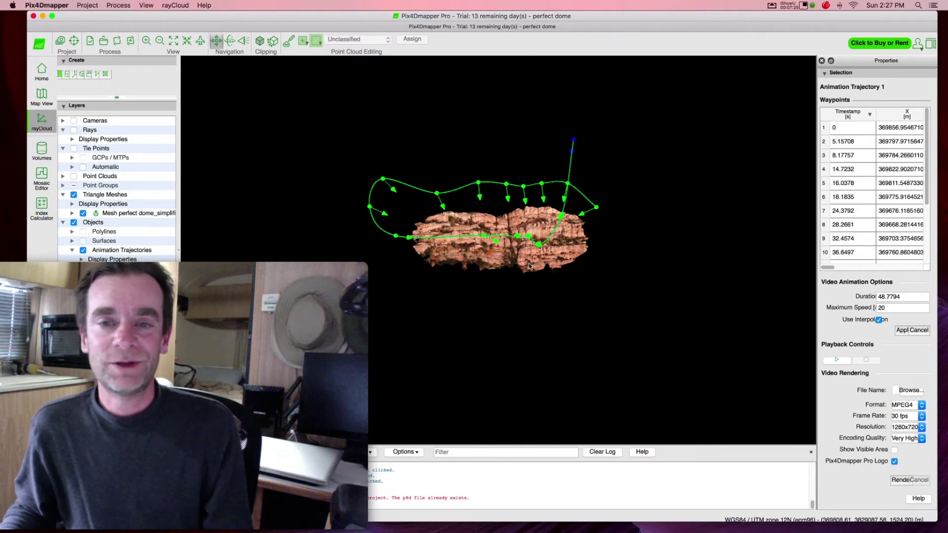
Deselect the trajectory, then zoom and orbit down to a low close view of the rock blocks.
left_click(642, 262)
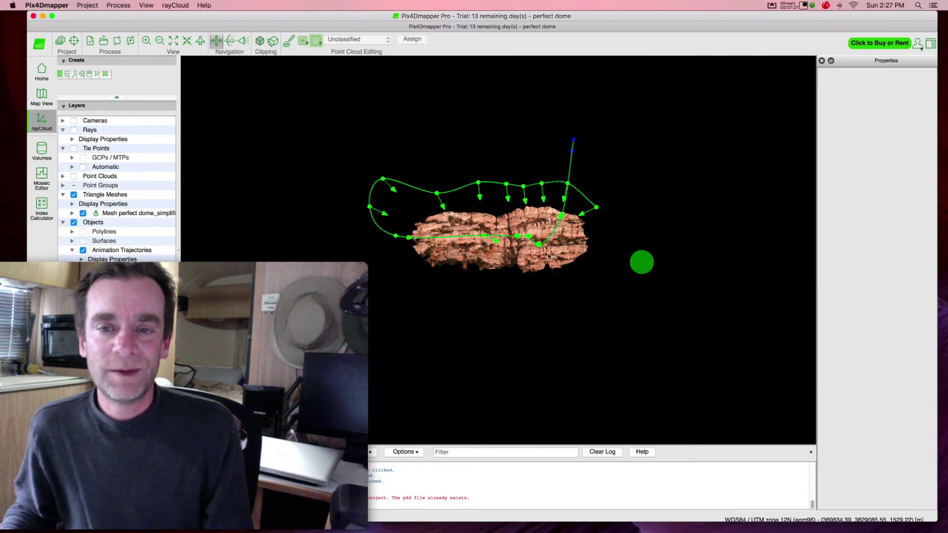
scroll(547, 255, "up", 5)
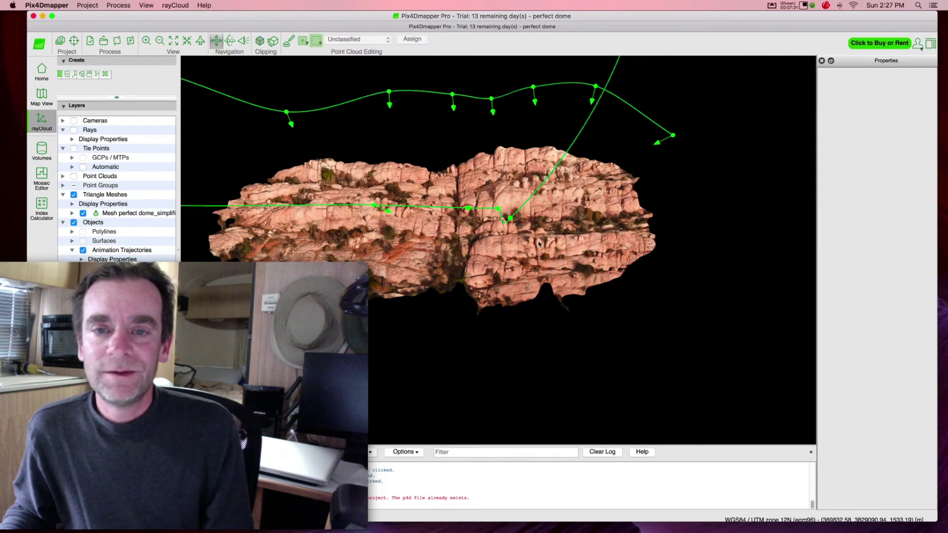
scroll(540, 243, "up", 5)
left_click_drag(441, 212, 443, 232)
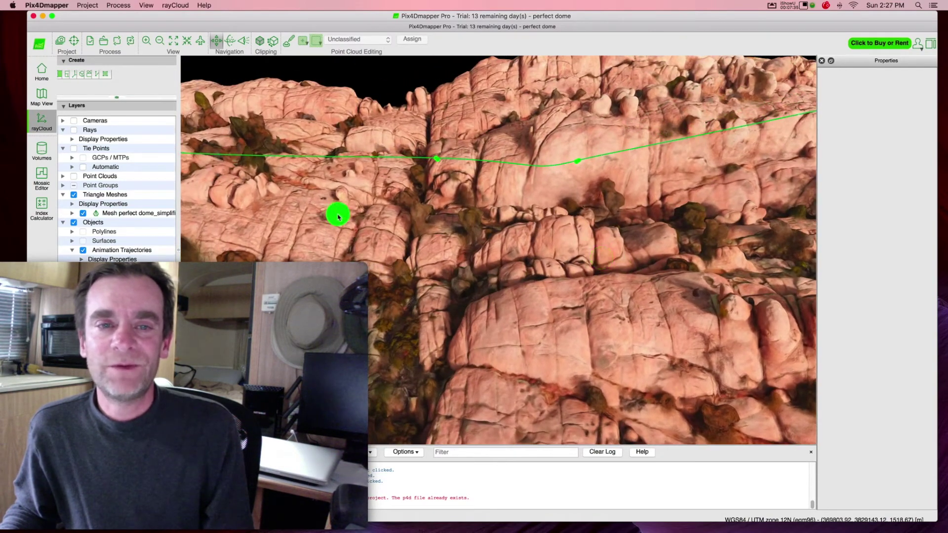
left_click_drag(339, 217, 464, 237)
scroll(465, 231, "up", 5)
scroll(465, 232, "down", 5)
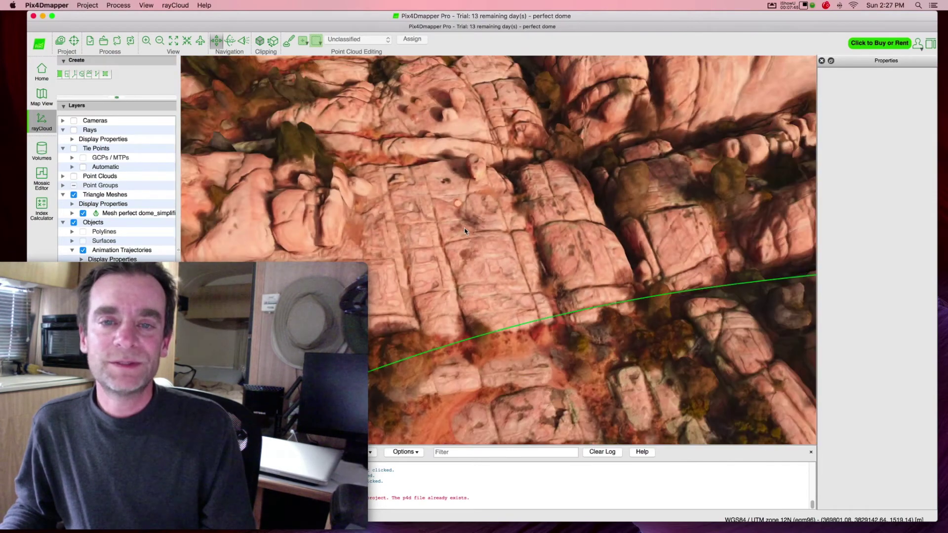
scroll(464, 231, "up", 3)
left_click_drag(460, 177, 455, 303)
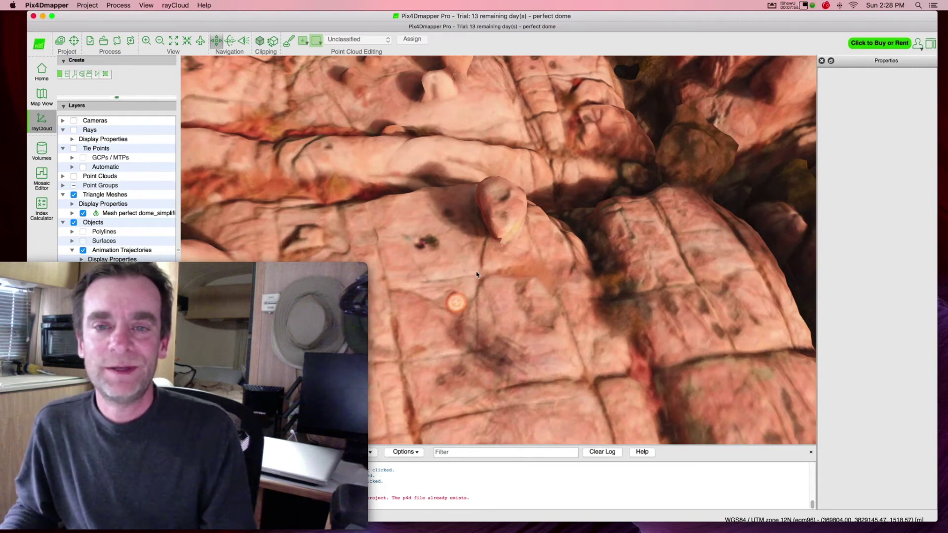
left_click_drag(527, 359, 567, 270)
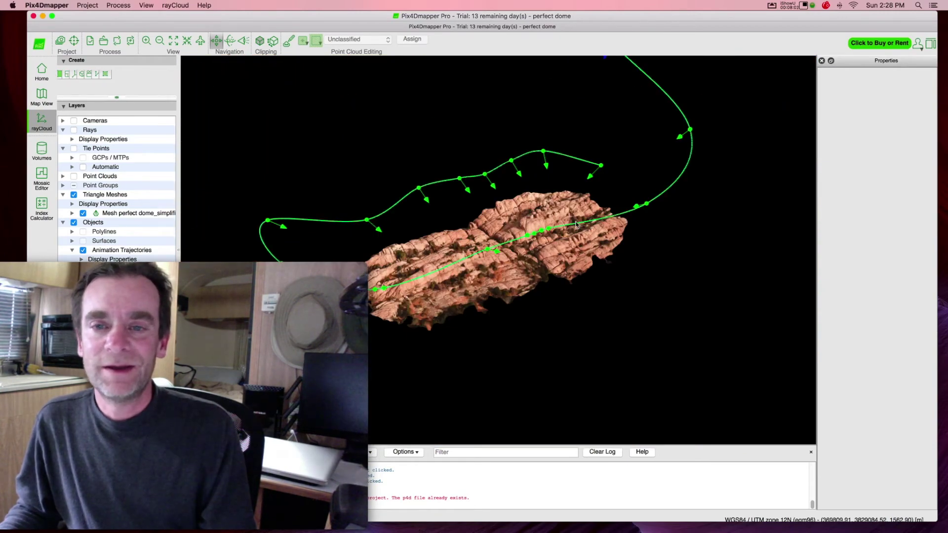
Select Animation Trajectory 1 and play its flythrough from Playback Controls.
left_click(576, 224)
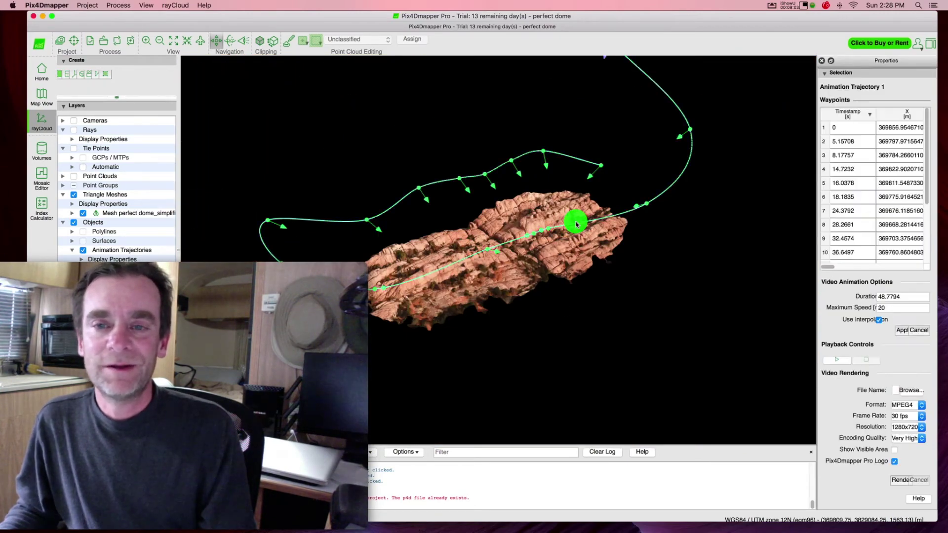
left_click(840, 361)
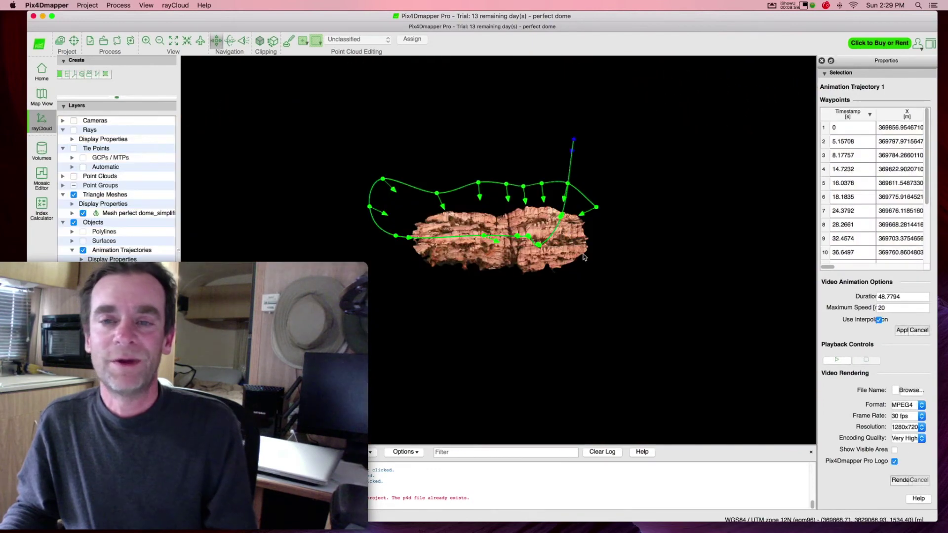
Play Animation Trajectory 1's flythrough again from its opening shot.
left_click(834, 361)
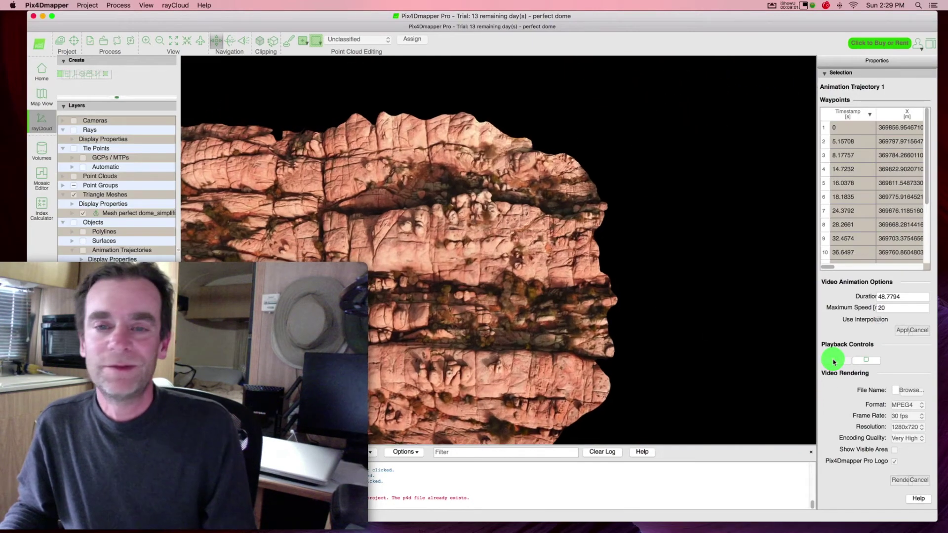